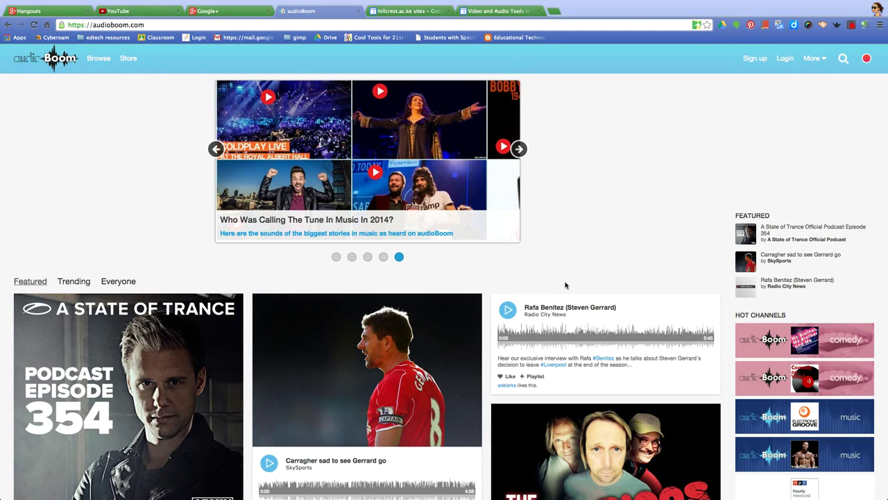
Browse the featured audio posts on the audioBoom home page
scroll(644, 235, "down", 4)
scroll(644, 236, "down", 7)
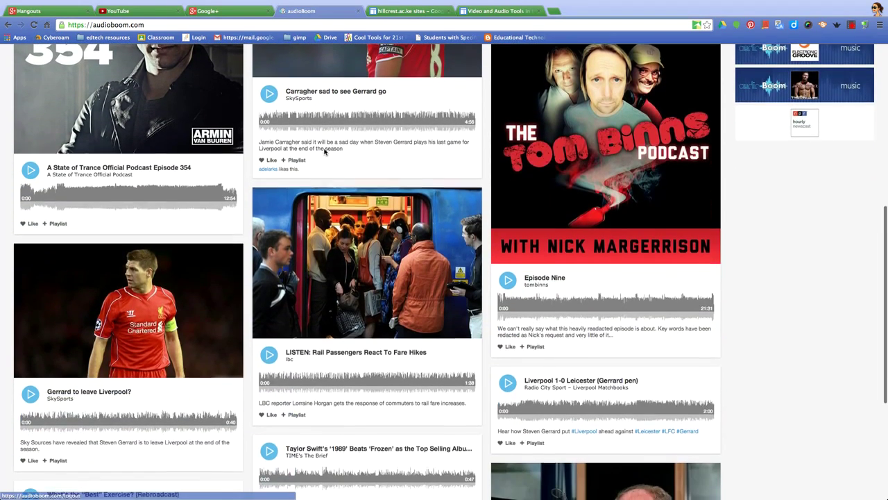
scroll(288, 119, "down", 2)
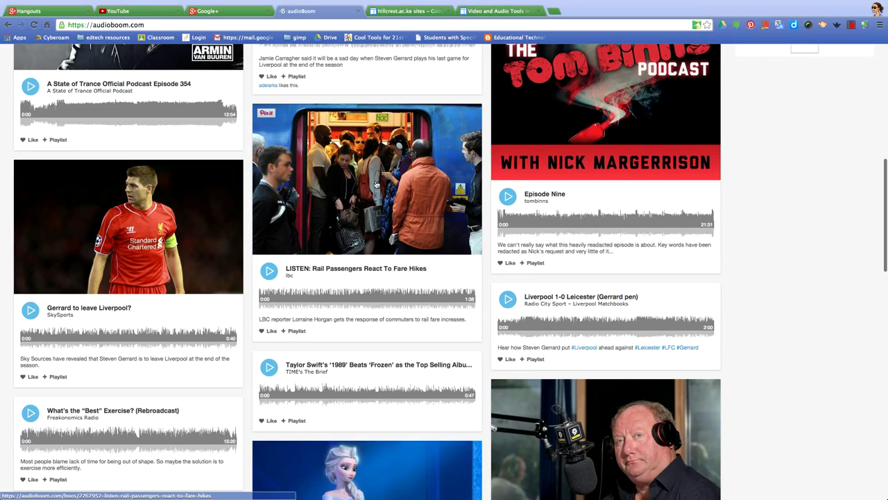
scroll(376, 182, "down", 5)
scroll(375, 182, "down", 7)
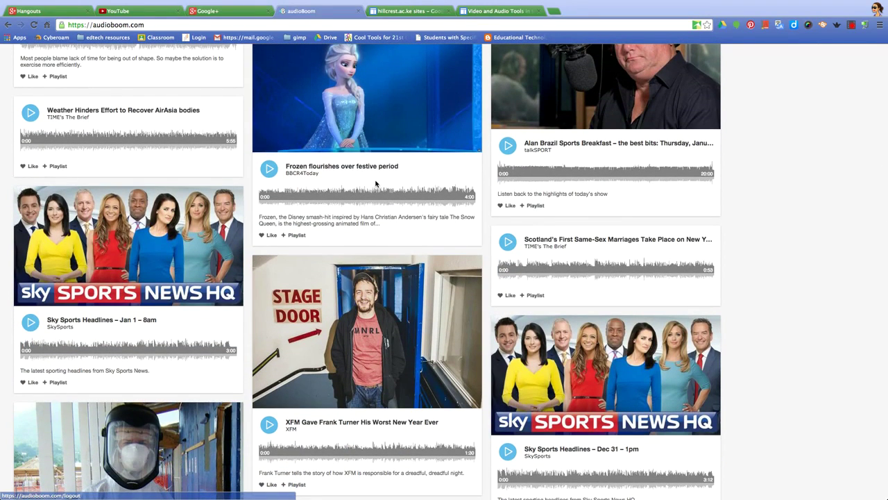
scroll(376, 183, "up", 20)
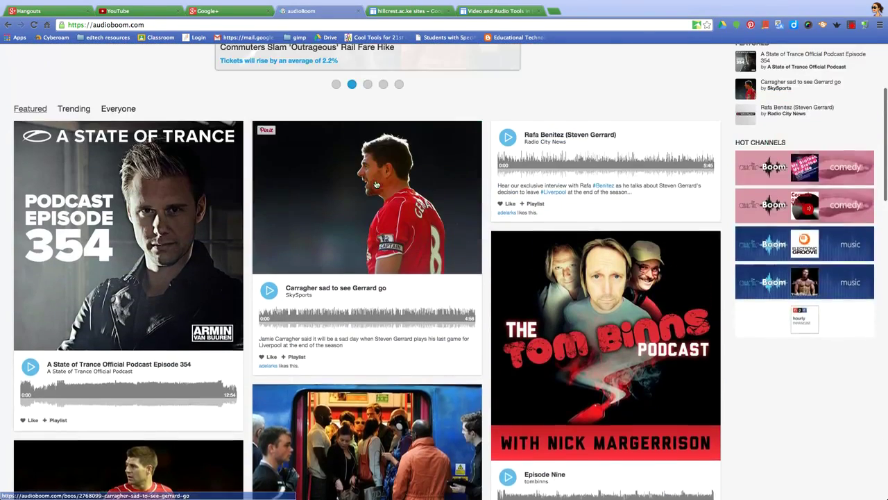
scroll(376, 183, "up", 3)
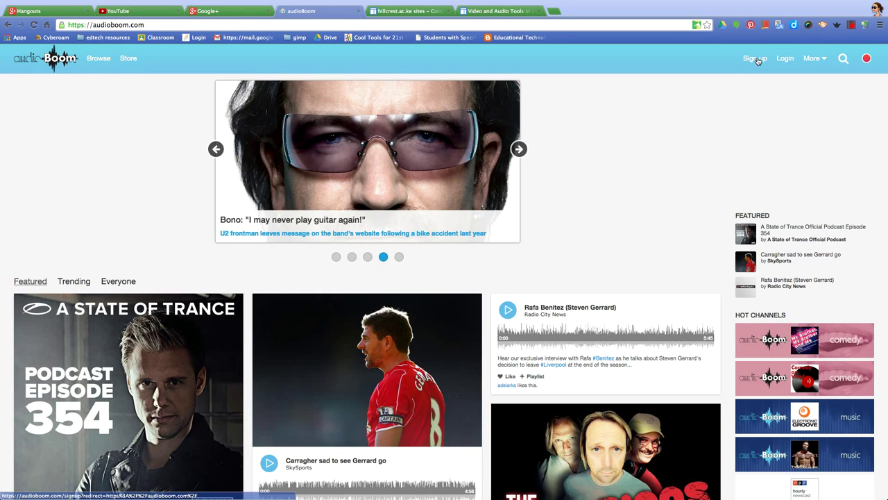
Log in to audioBoom with the saved account username and the account password
left_click(785, 59)
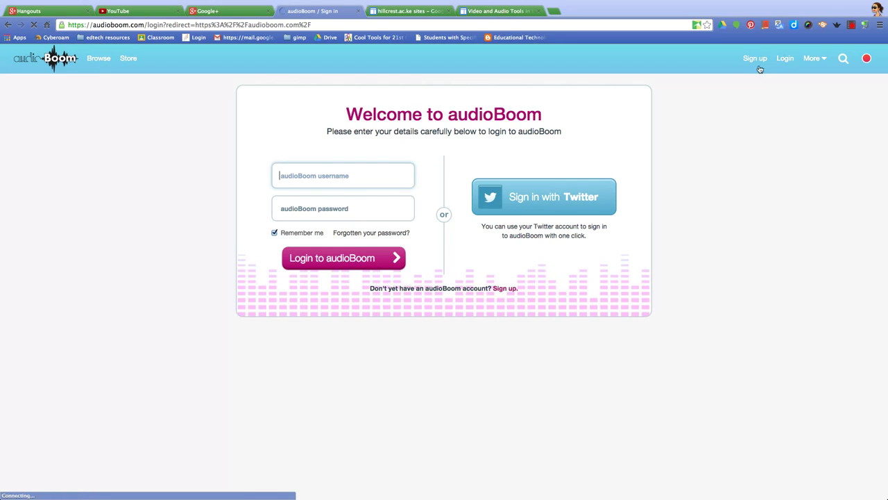
type("do")
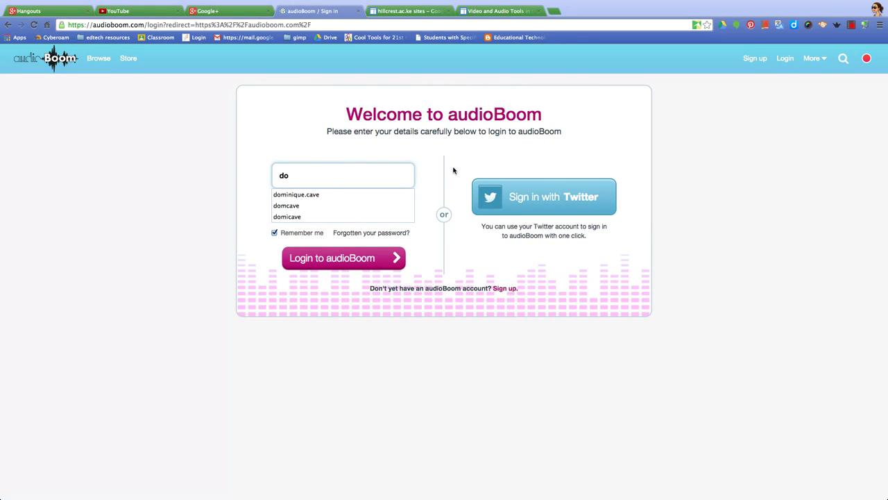
key("Down")
key("Tab")
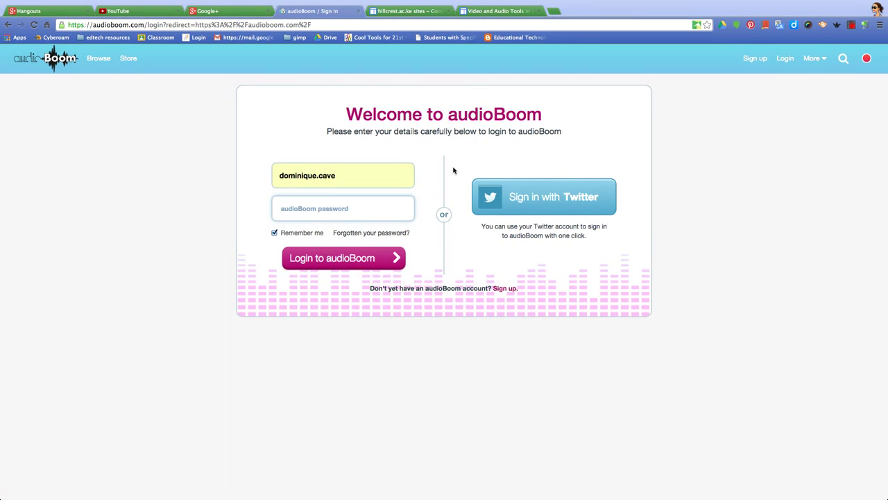
type("••••••")
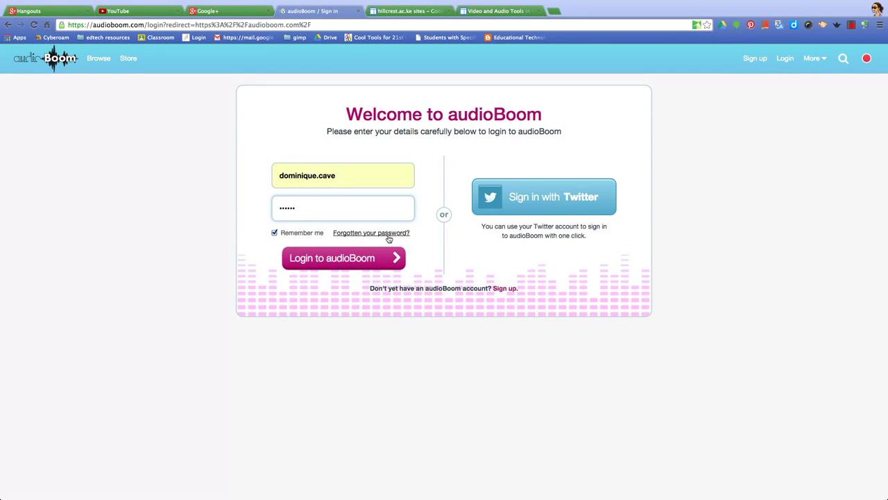
left_click(373, 258)
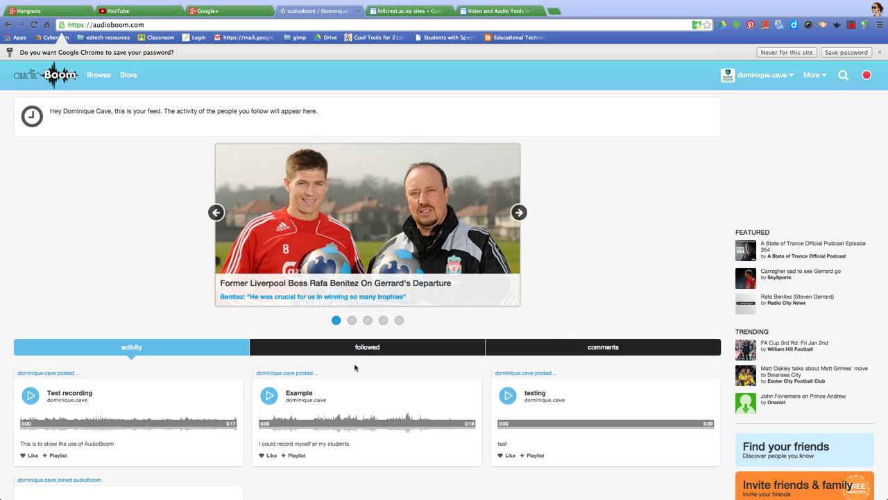
Look through the account's activity feed and open the account's profile page
scroll(278, 355, "down", 6)
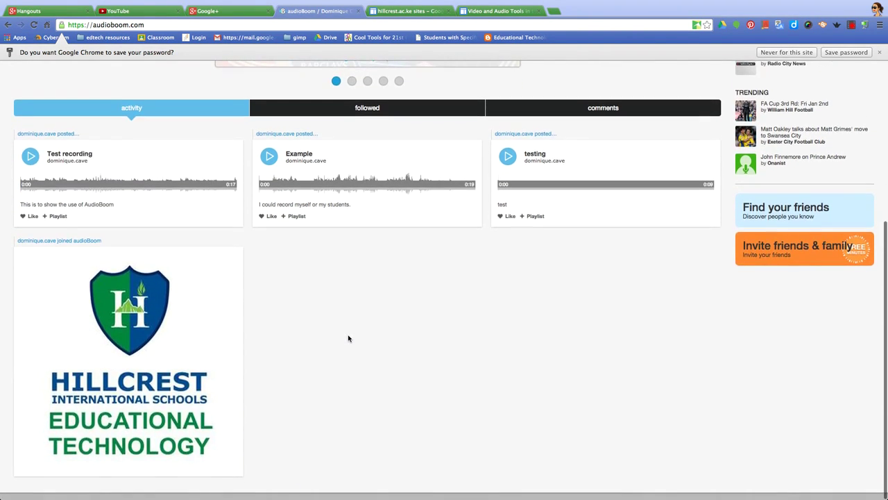
scroll(349, 338, "up", 6)
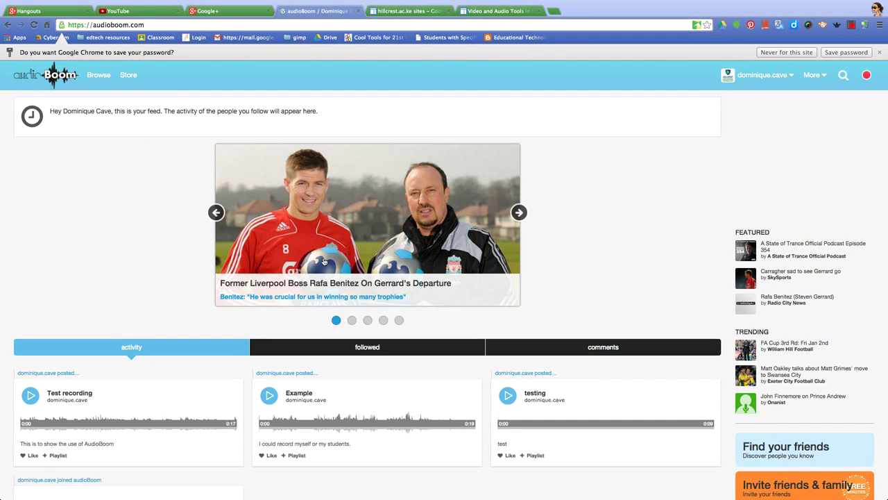
left_click(783, 80)
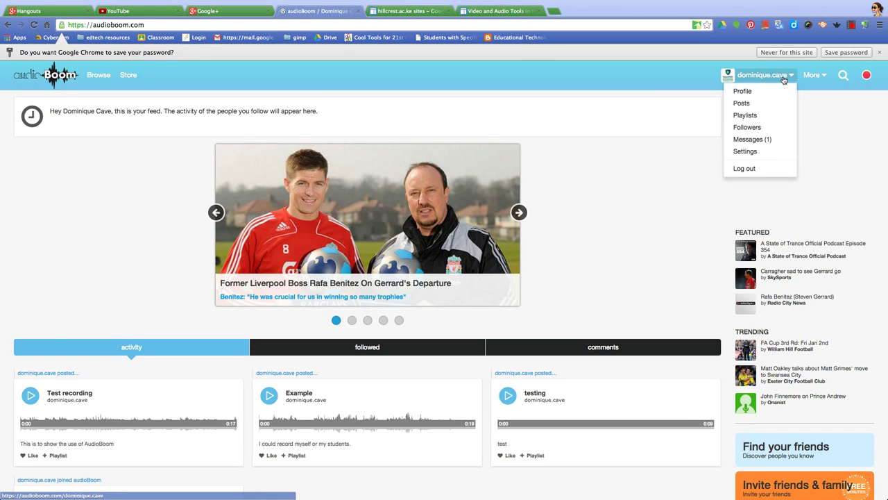
left_click(744, 94)
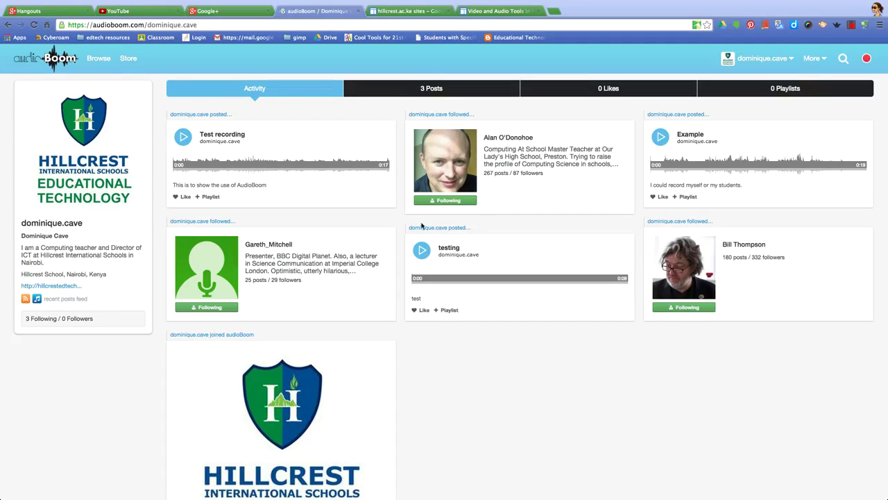
Review the profile's posts, likes and playlists, and return to the posts
left_click(421, 91)
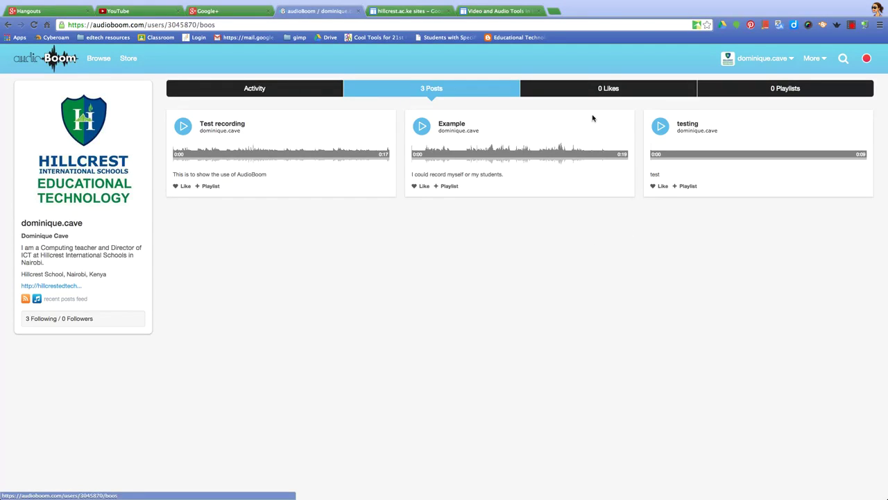
left_click(610, 90)
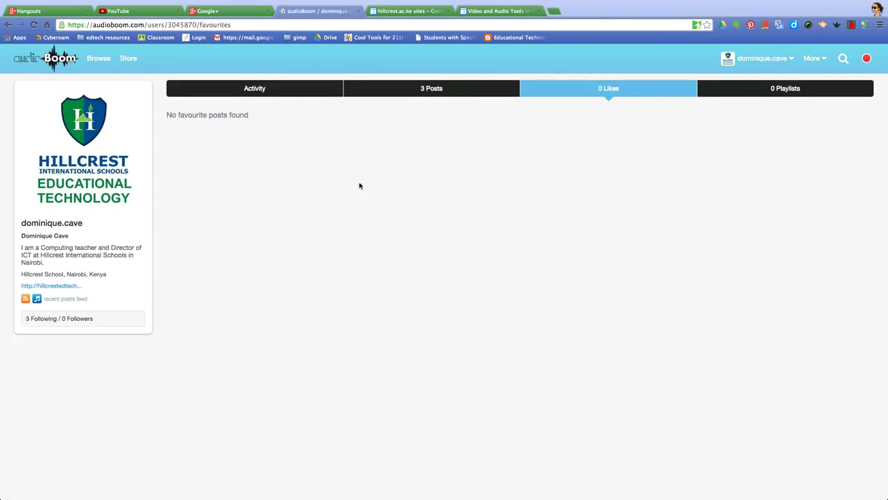
left_click(788, 92)
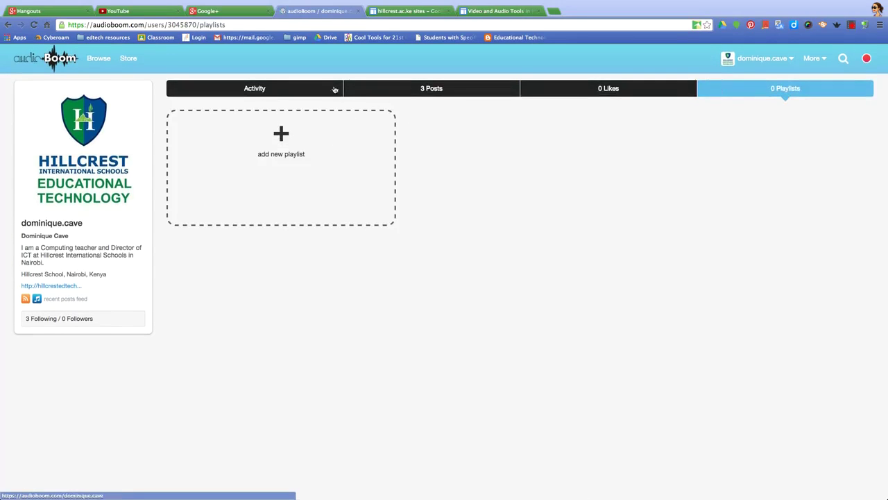
left_click(421, 90)
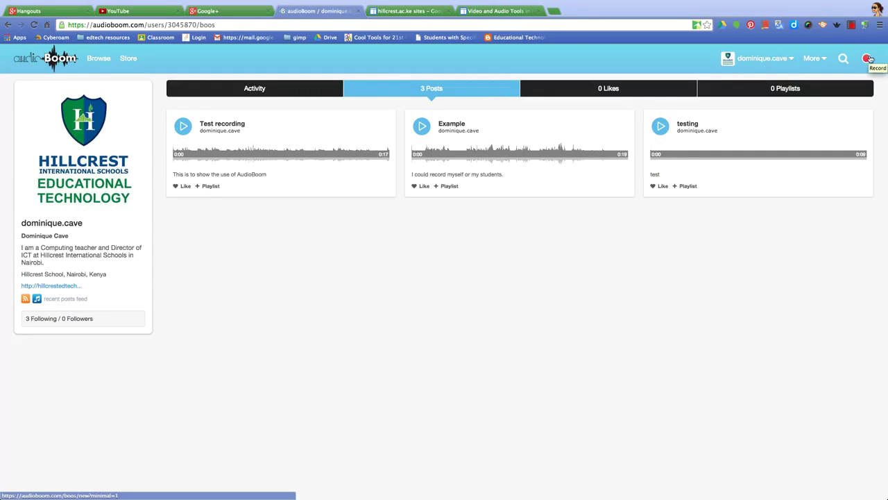
Record a new audio clip of about 13 seconds with the online recorder and save the recording
left_click(866, 60)
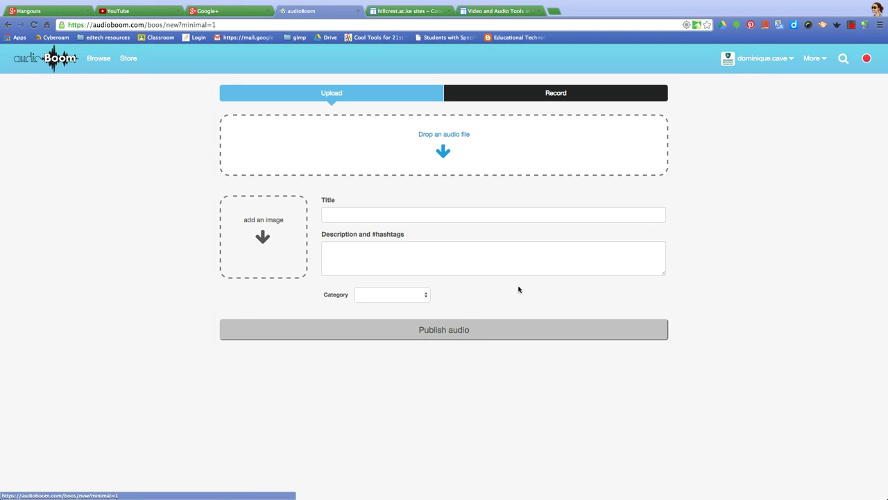
left_click(552, 97)
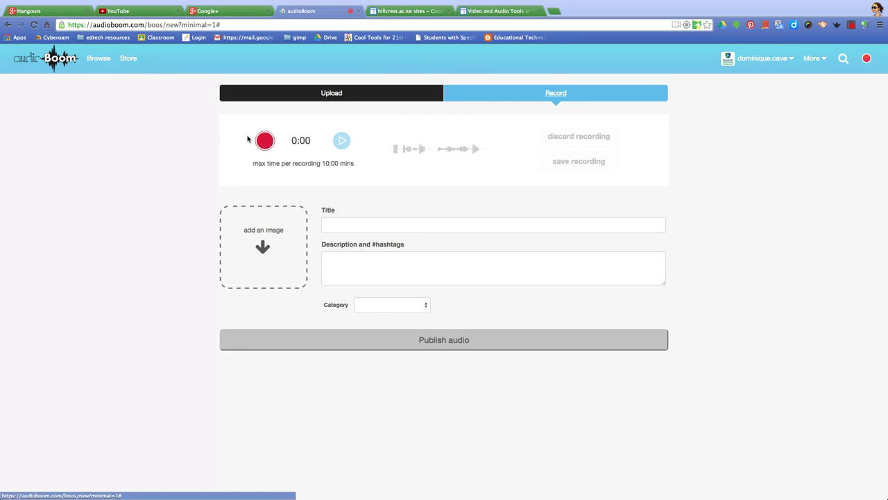
left_click(266, 142)
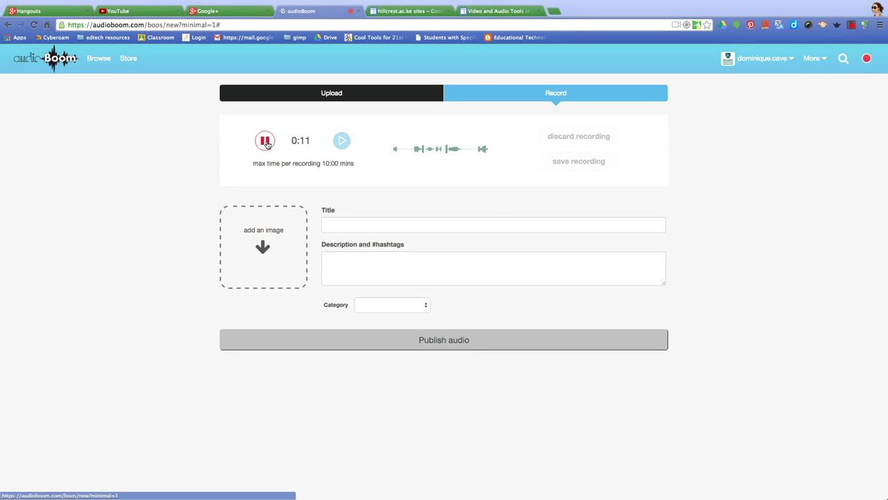
left_click(266, 143)
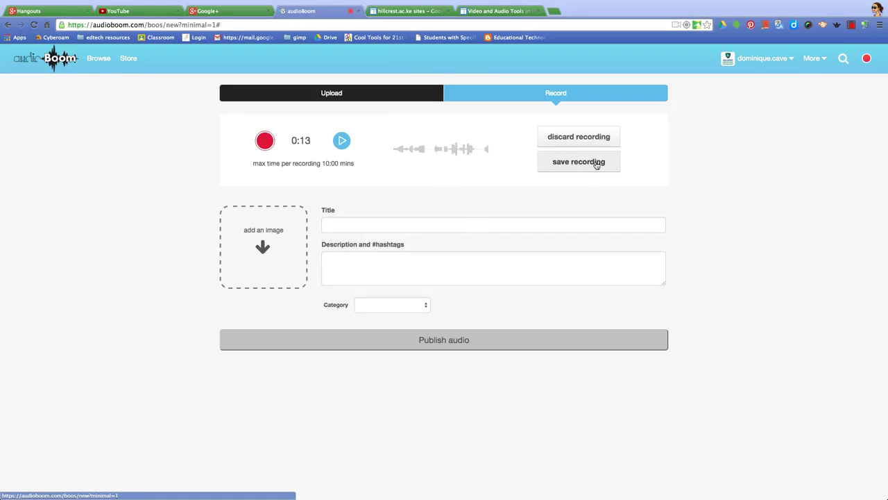
left_click(596, 163)
Title the recording "Test for training", describe it as "me talking rubbish", and publish the audio
left_click(406, 222)
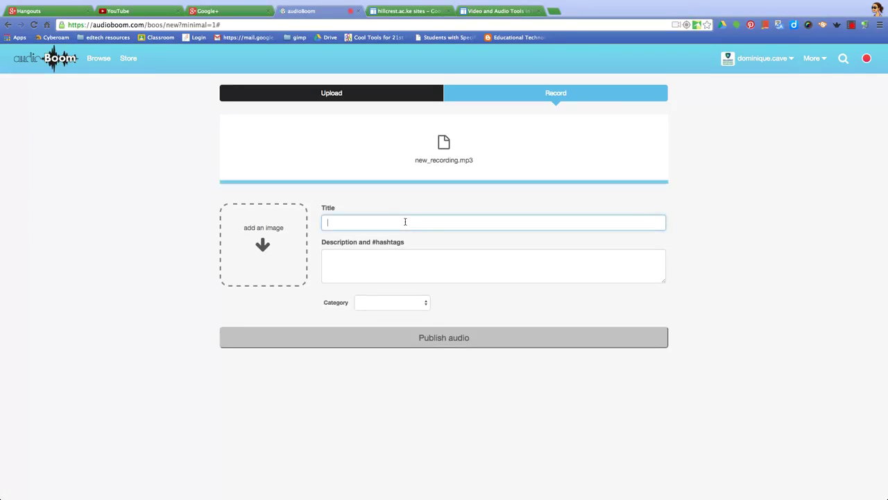
type("Test")
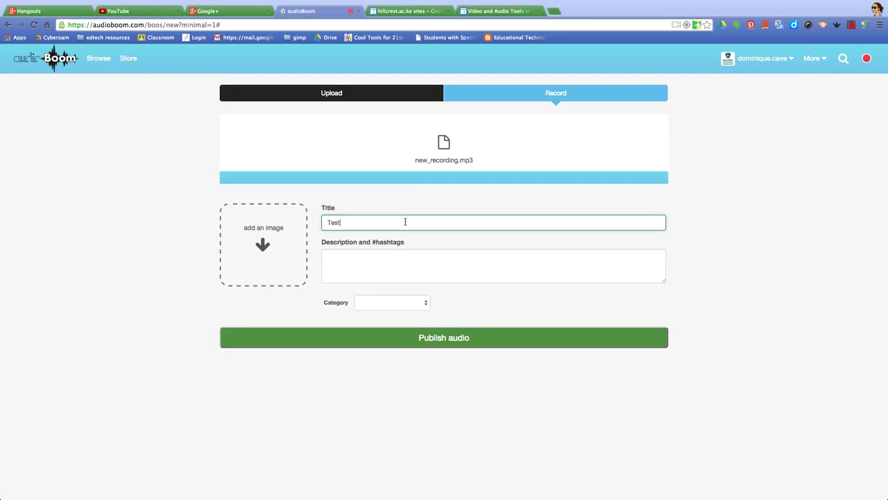
type(" for training")
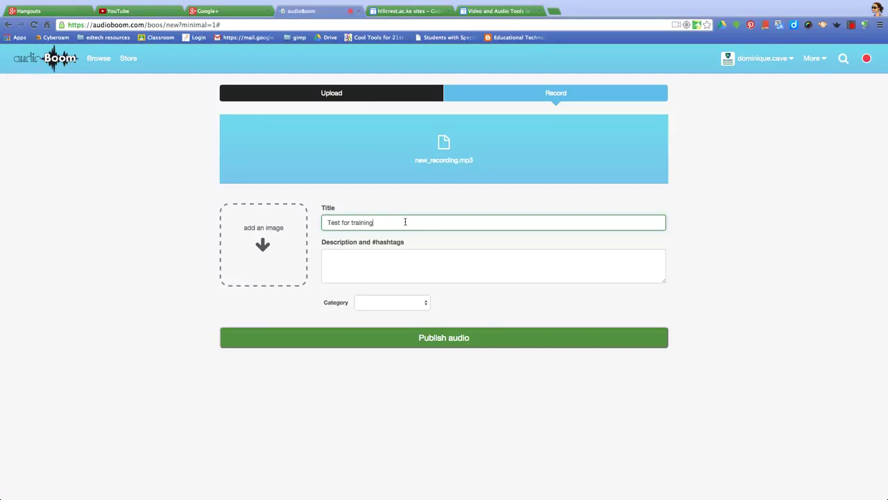
key("Tab")
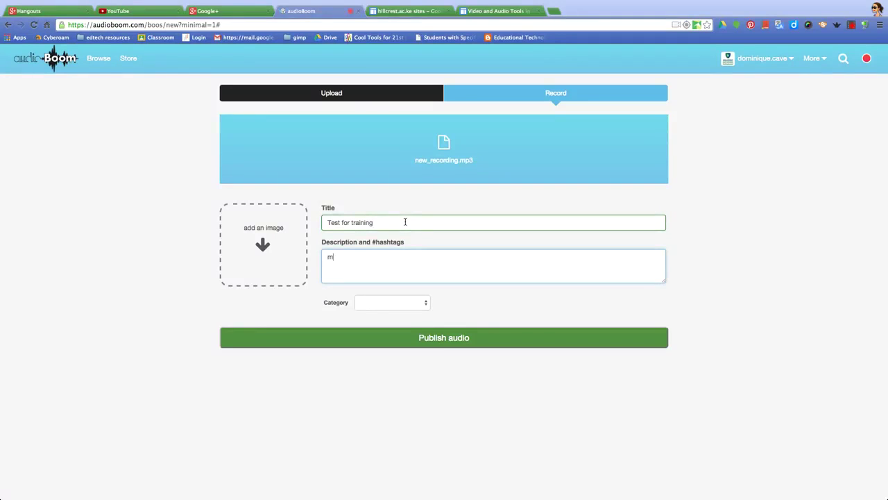
type("me talking rubbish")
left_click(451, 341)
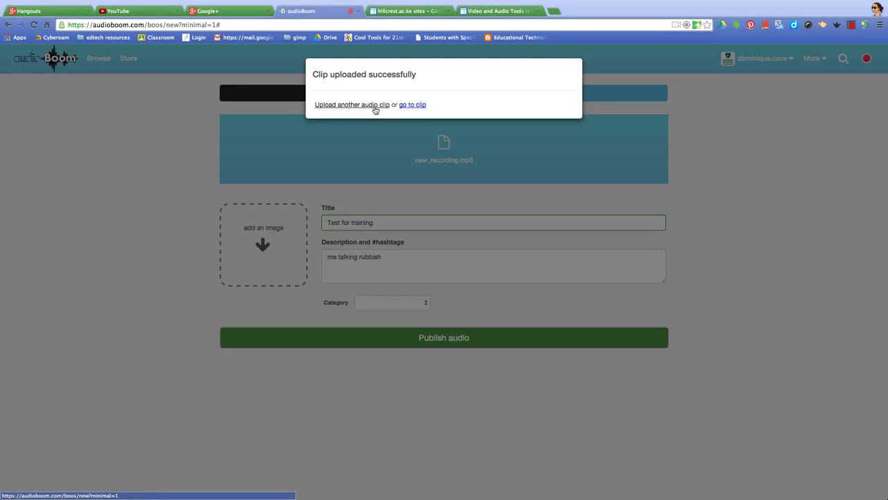
Go to the published clip and play a few seconds of it
left_click(417, 108)
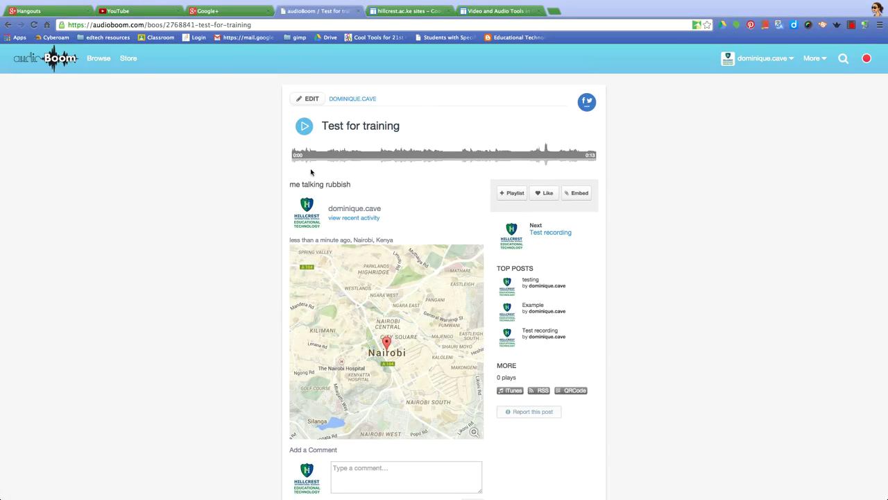
left_click(309, 132)
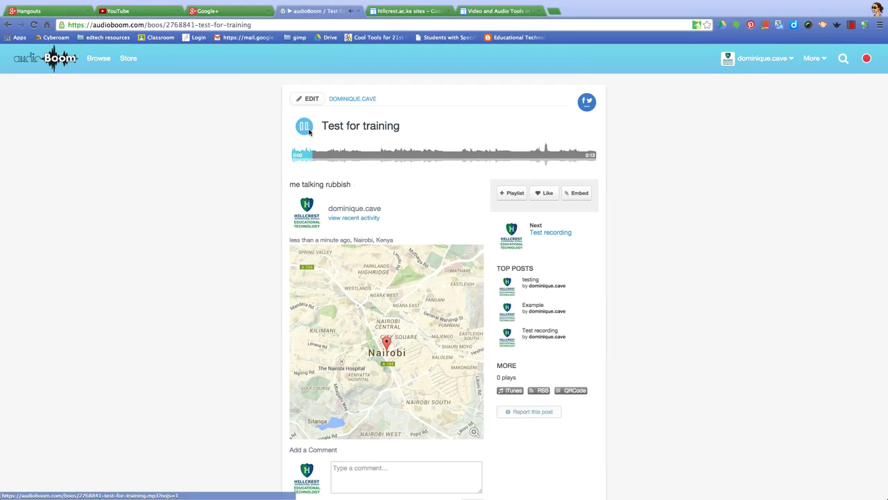
left_click(309, 132)
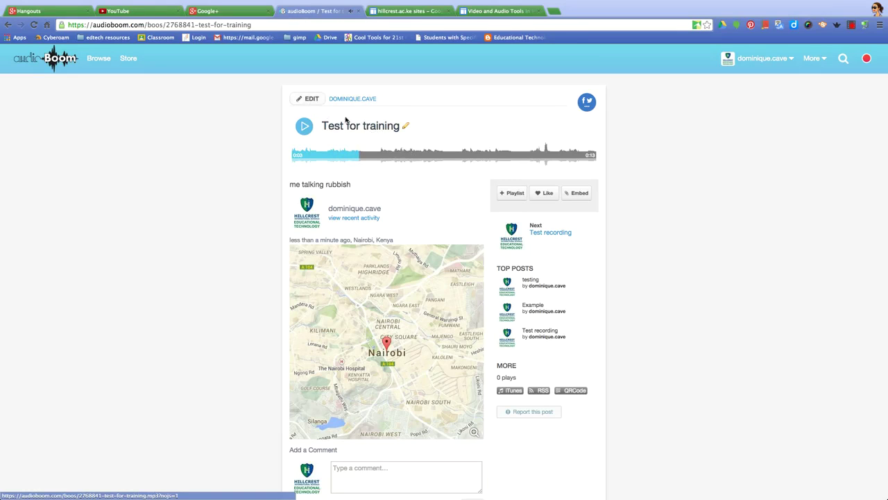
Open the clip's embed options, choose the "If all else fails" iframe player, and copy its whole embed code
scroll(355, 132, "down", 2)
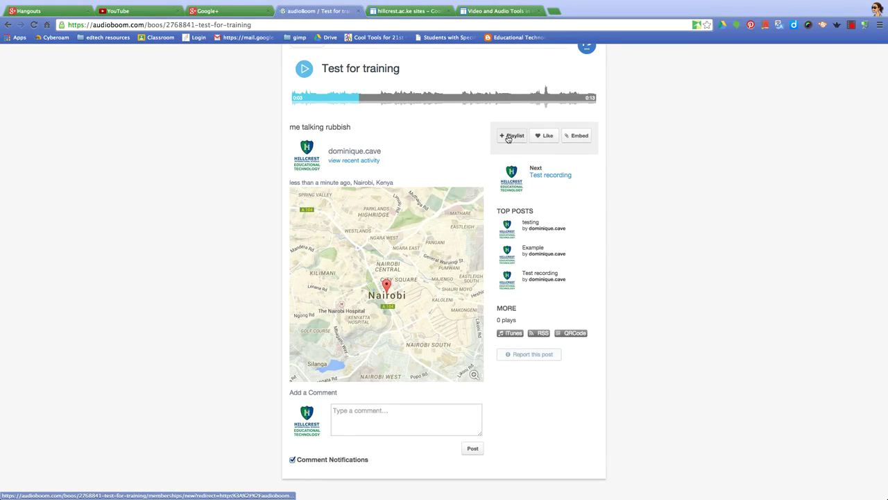
left_click(580, 137)
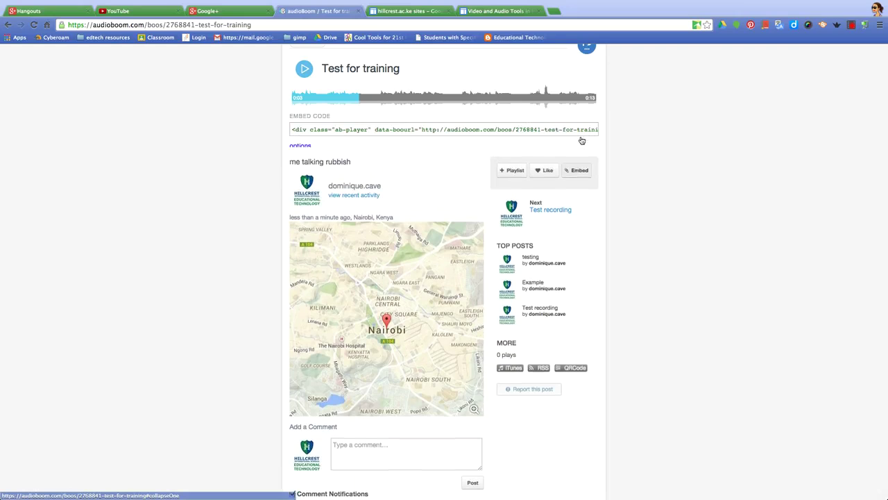
left_click(300, 147)
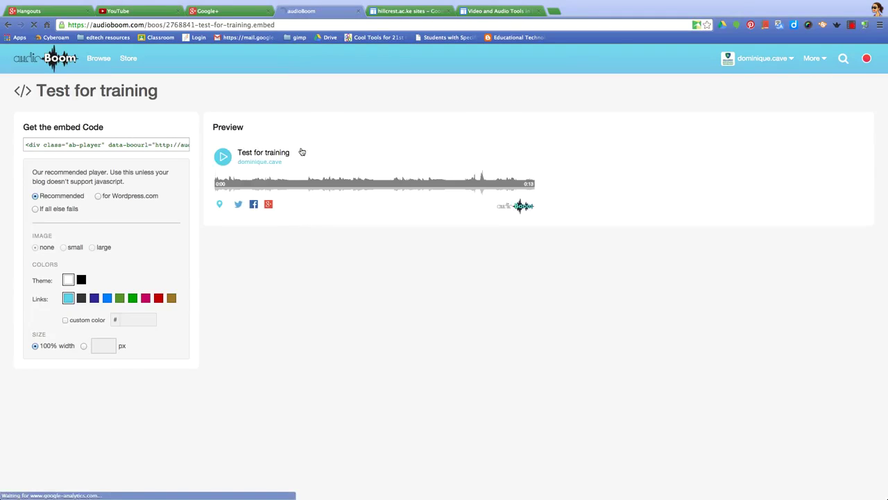
left_click(36, 209)
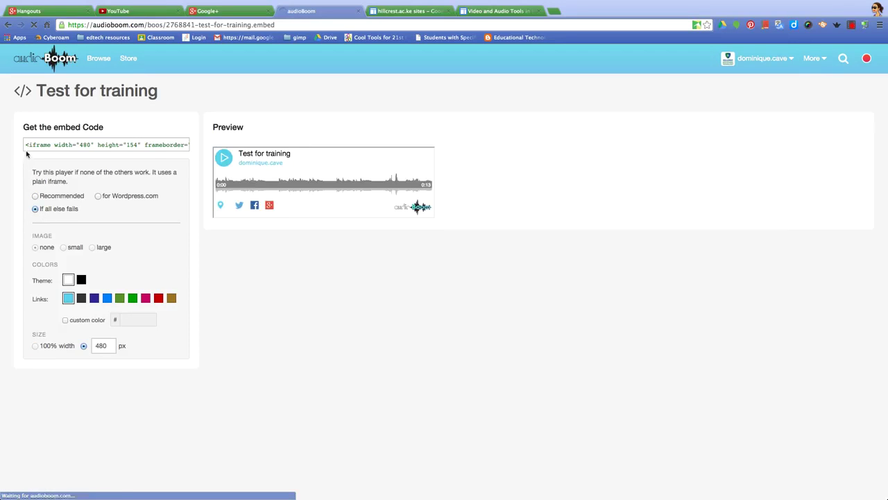
left_click_drag(25, 145, 226, 144)
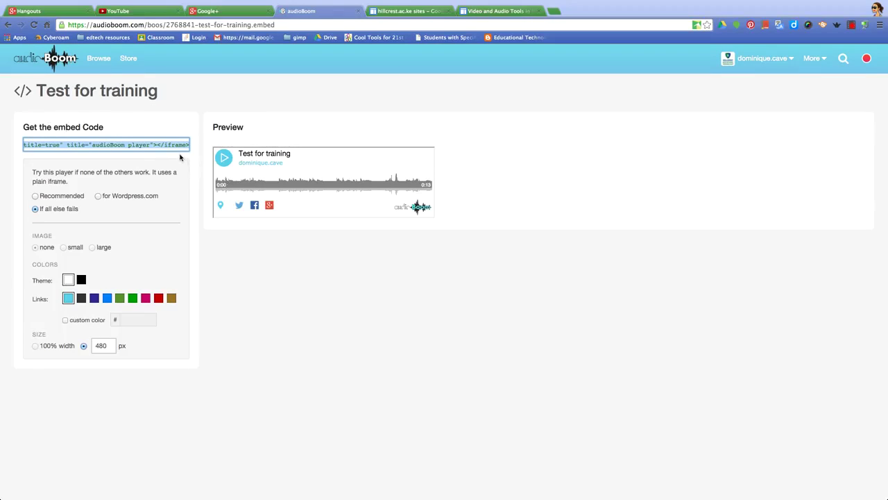
right_click(129, 144)
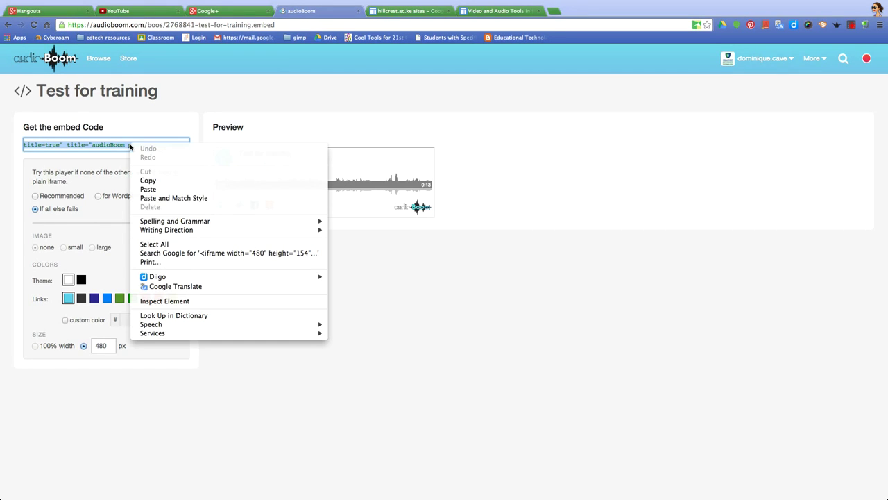
left_click(159, 181)
Switch to the "Video and Audio Tools in the Classroom" page in Google Sites and open it for editing at the Audio Tools section
left_click(413, 13)
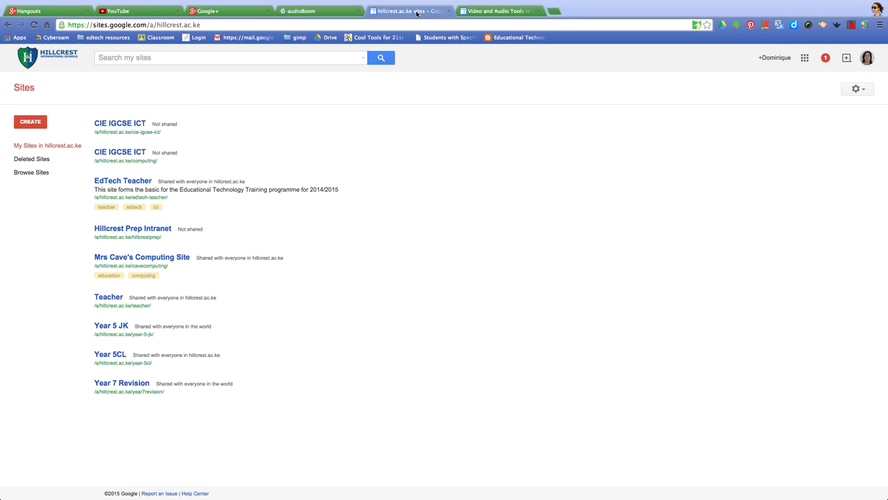
left_click(506, 12)
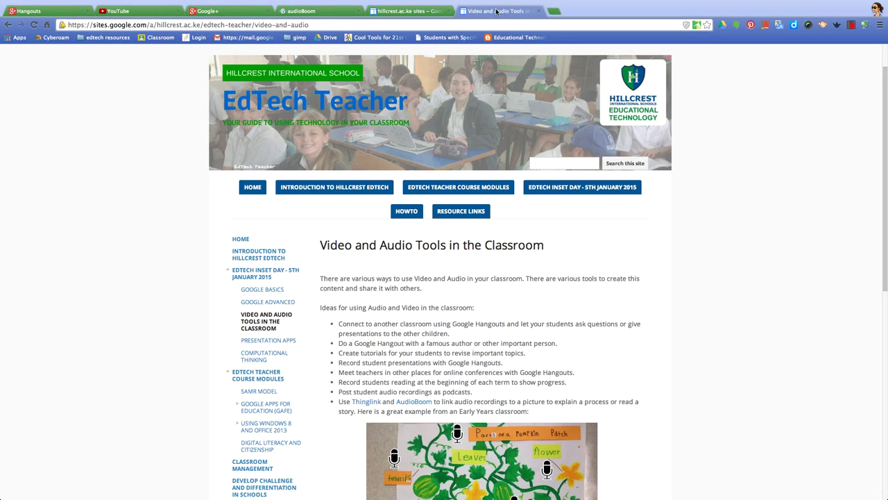
scroll(526, 260, "down", 7)
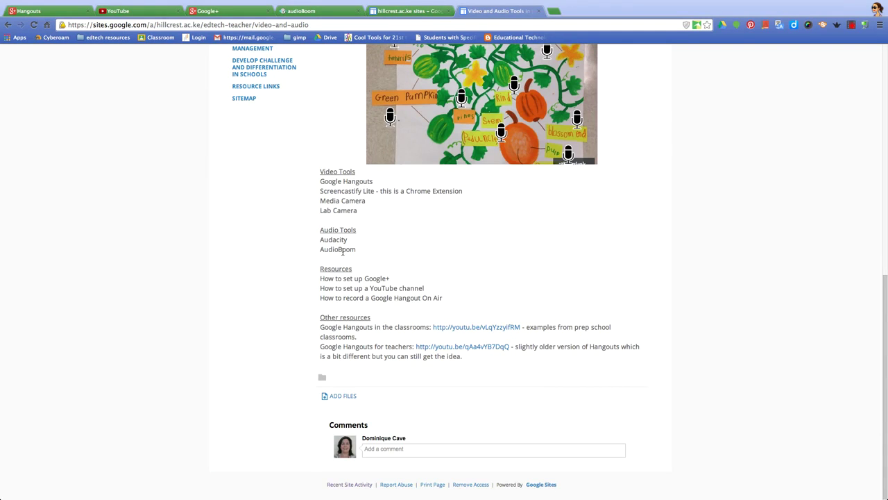
scroll(342, 251, "up", 10)
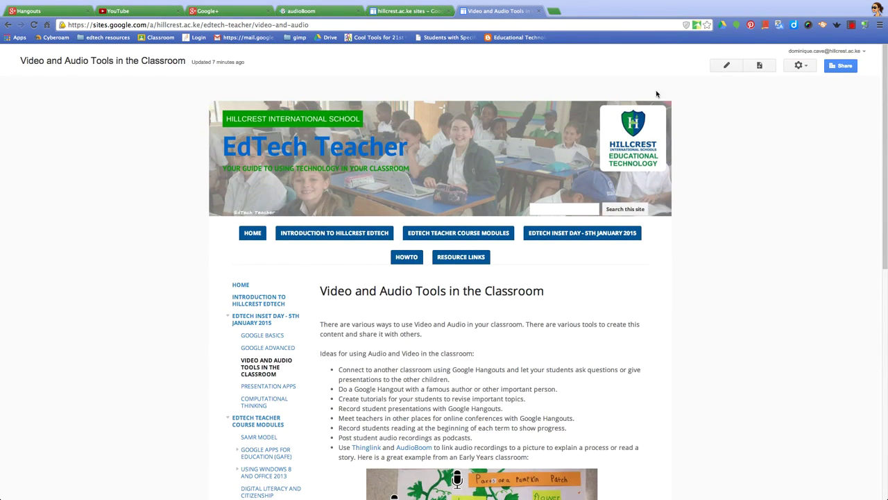
left_click(726, 67)
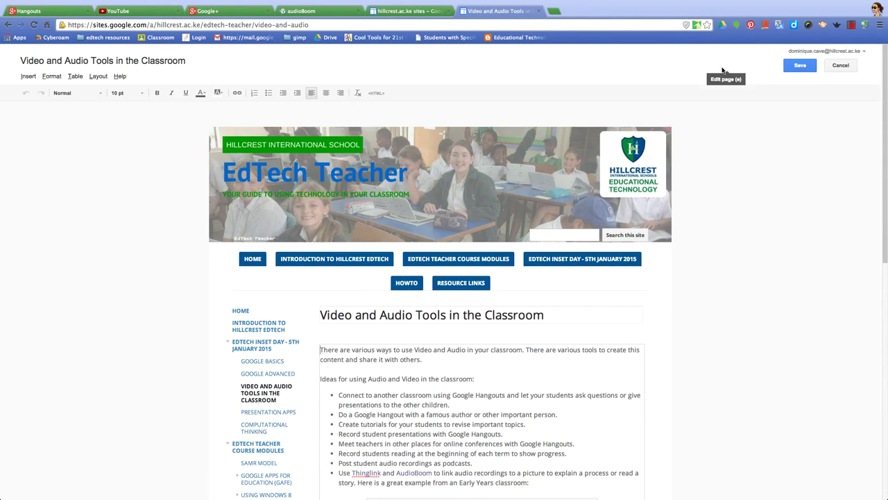
scroll(314, 220, "down", 10)
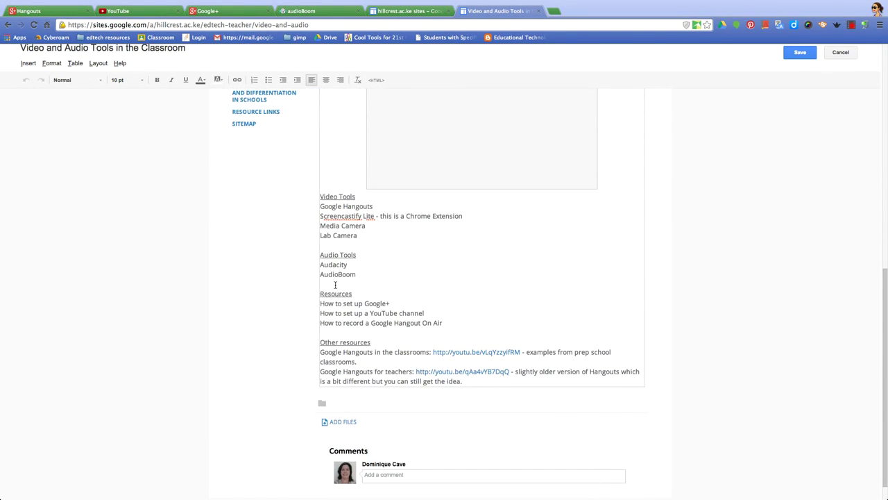
Paste the copied iframe code on a new line below the AudioBoom entry in the page's HTML source
left_click(374, 80)
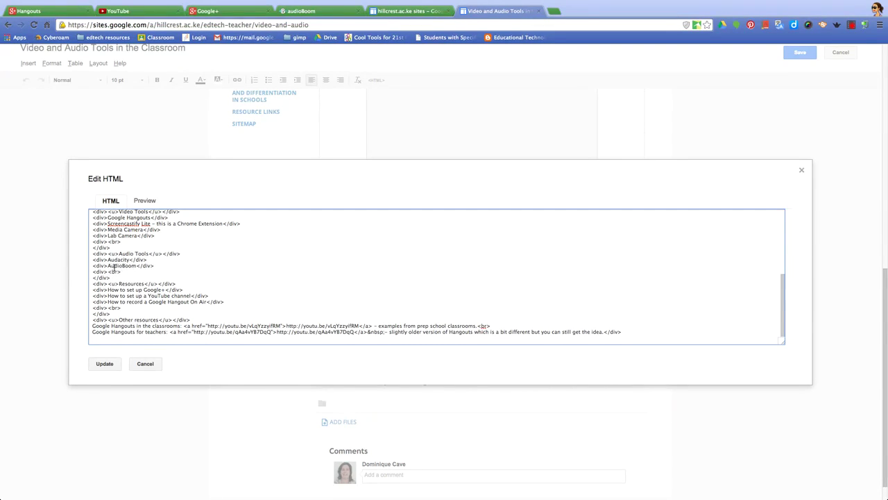
key("Return")
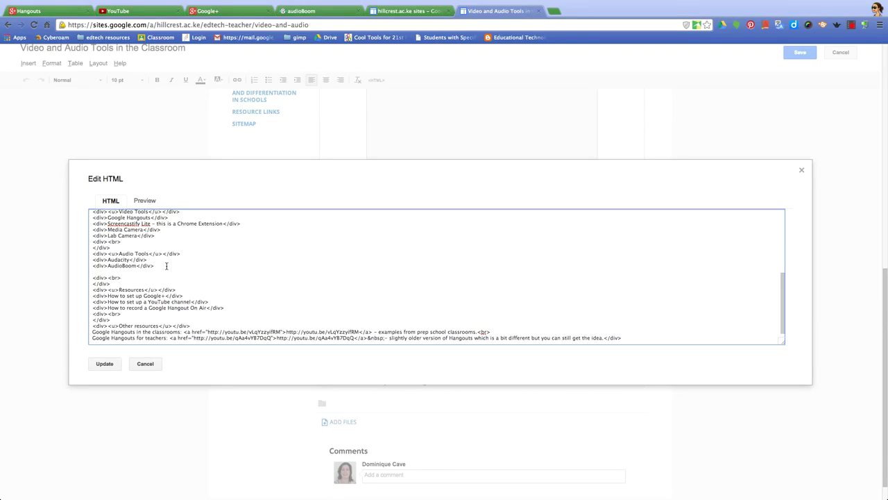
right_click(96, 273)
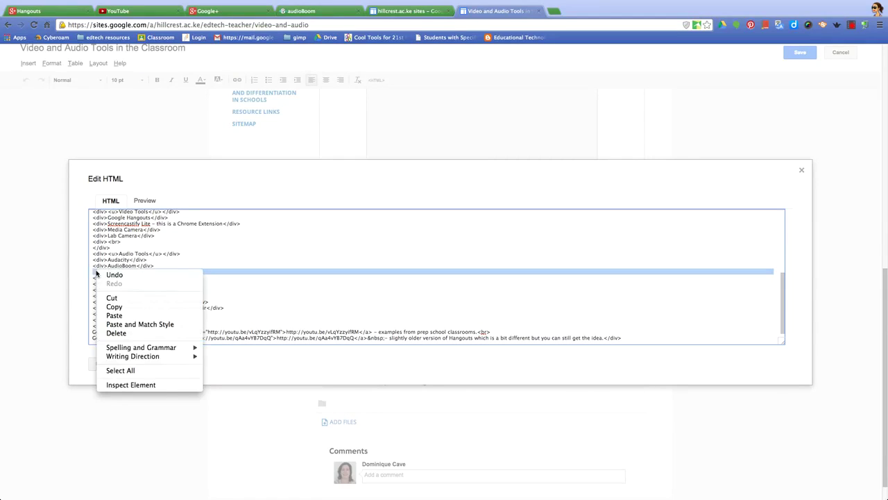
left_click(118, 315)
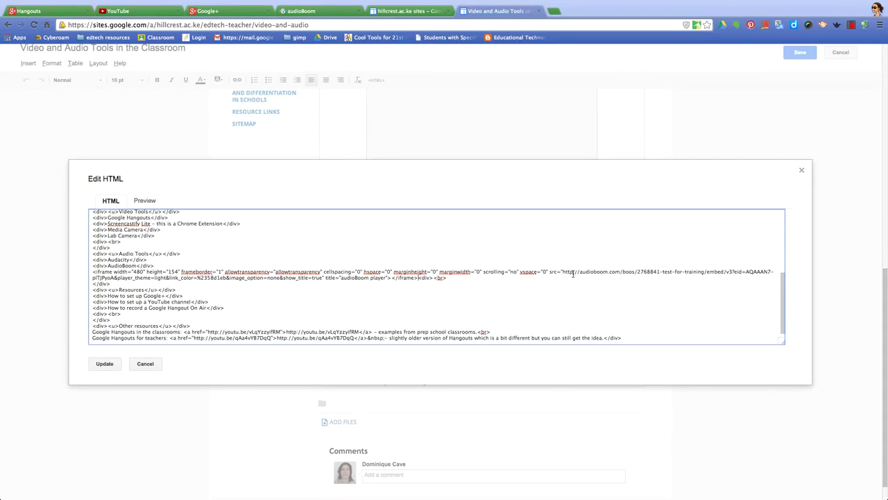
Change the iframe's source address from http to https and apply the HTML changes
left_click(572, 272)
type("s")
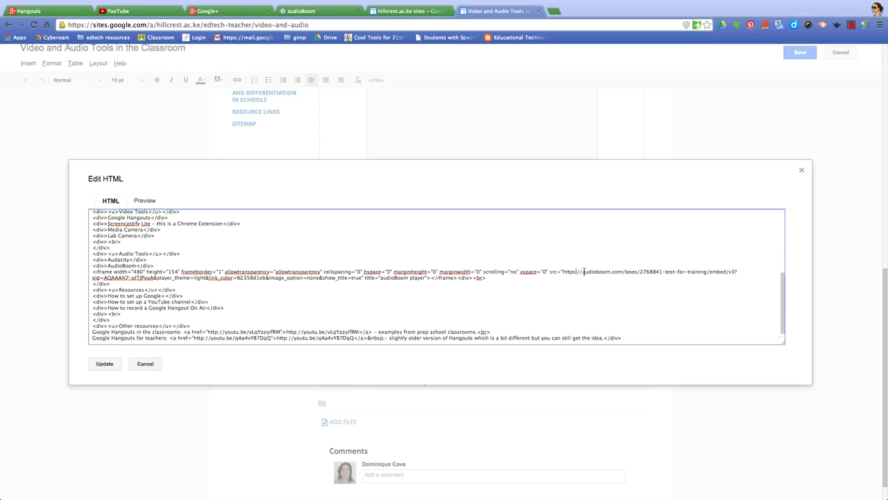
left_click(106, 363)
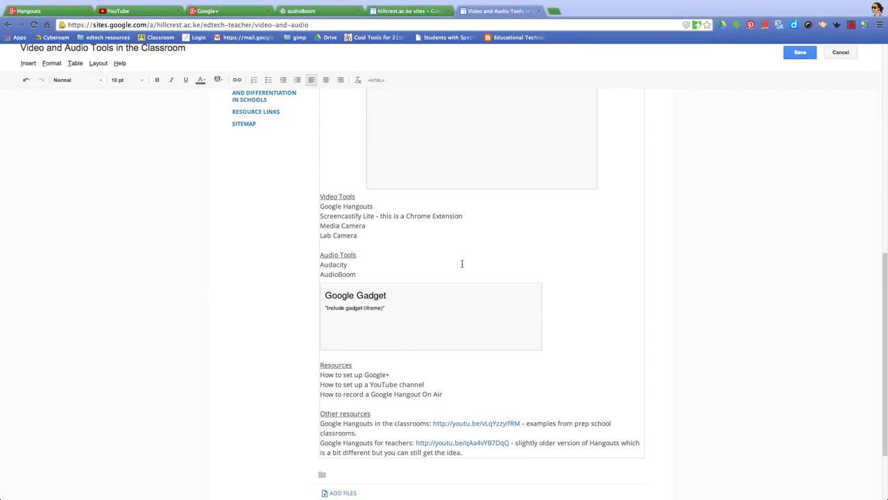
Save the page and play a few seconds of the embedded "Test for training" clip
left_click(807, 55)
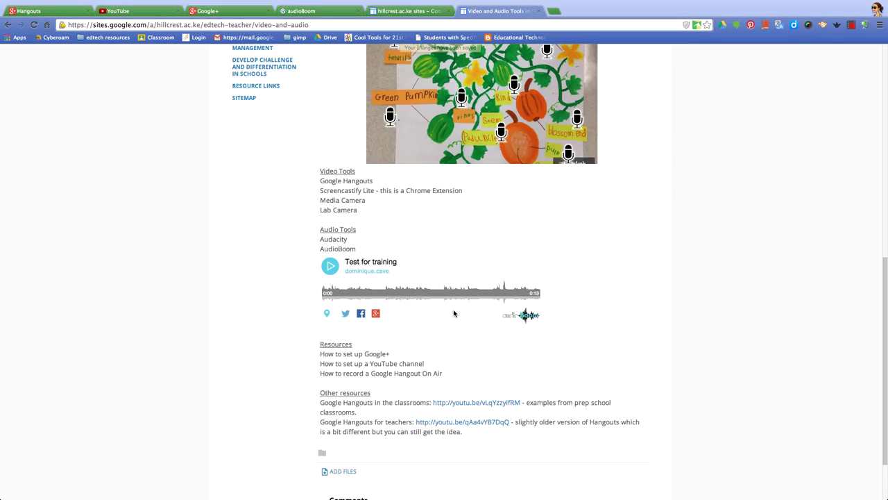
left_click(331, 268)
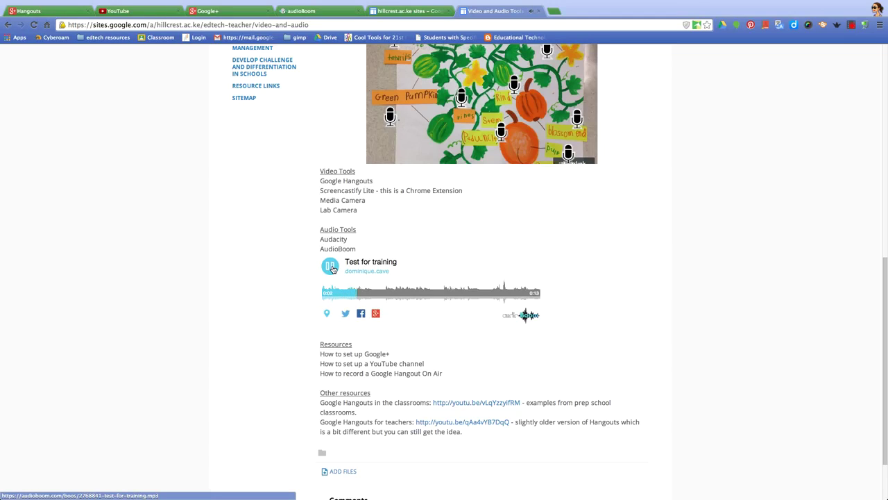
left_click(332, 269)
Play part of the "tendrils" recording on the pumpkin patch picture, pause it, and close its player
scroll(575, 315, "up", 5)
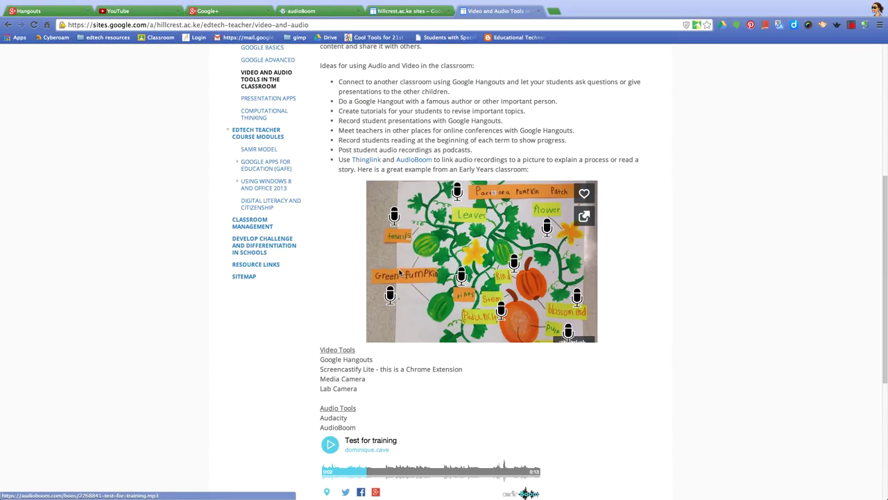
mouse_move(393, 223)
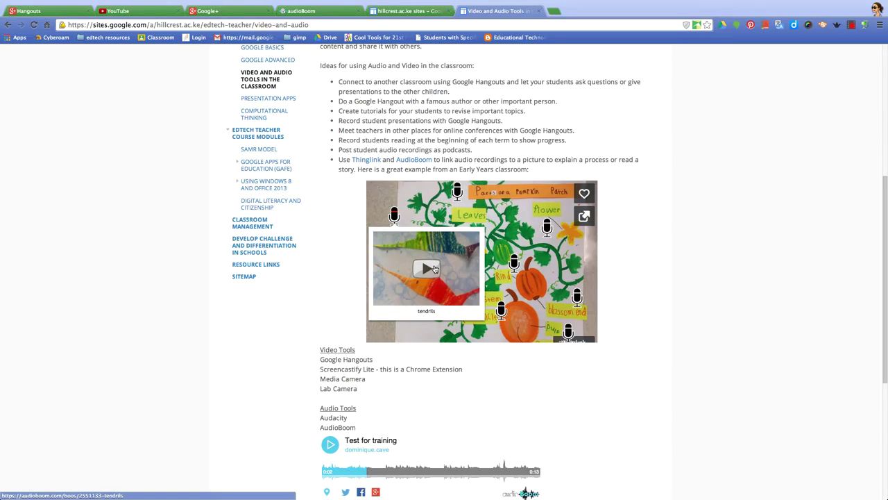
left_click(433, 268)
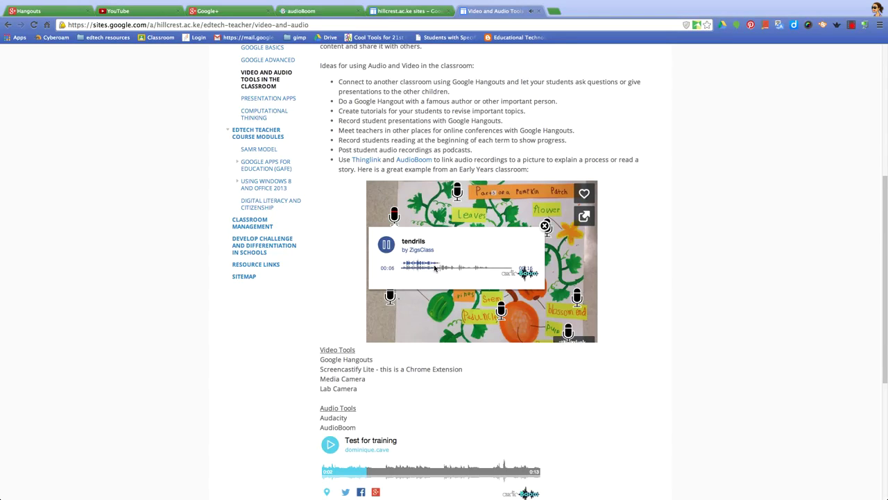
left_click(386, 245)
left_click(586, 343)
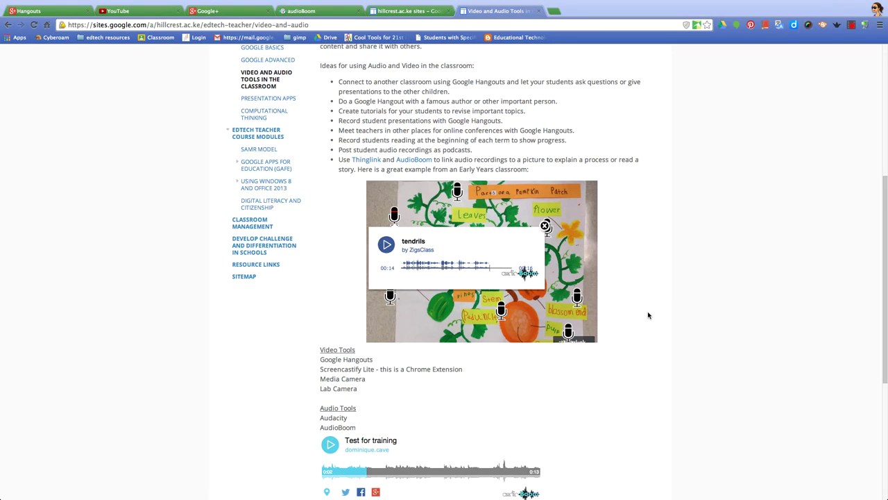
scroll(648, 315, "down", 5)
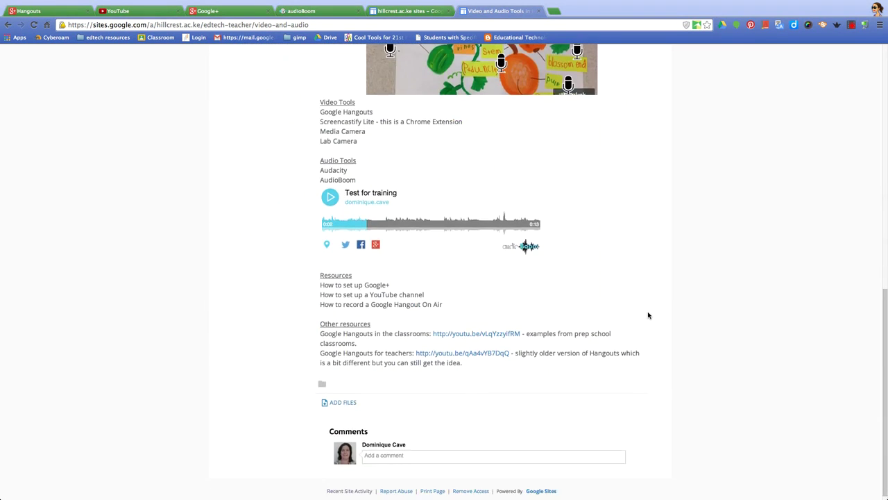
scroll(648, 315, "up", 5)
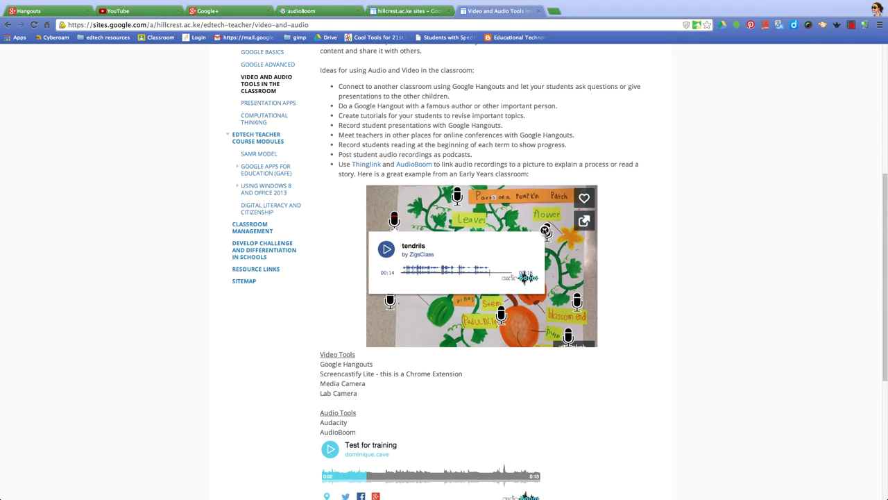
left_click(546, 232)
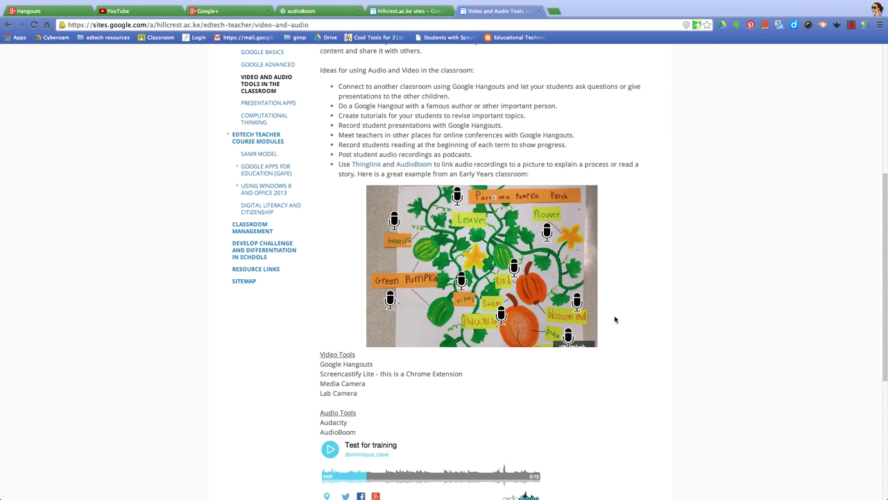
scroll(633, 328, "down", 1)
scroll(633, 327, "down", 2)
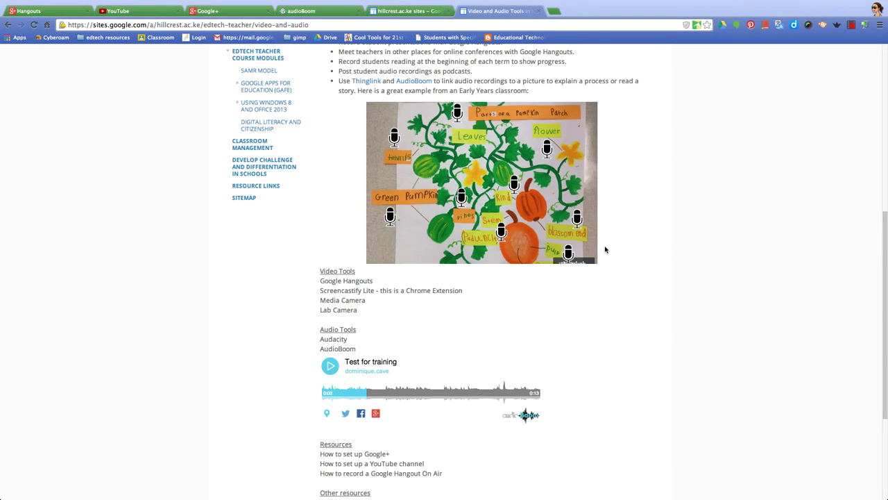
scroll(605, 250, "down", 5)
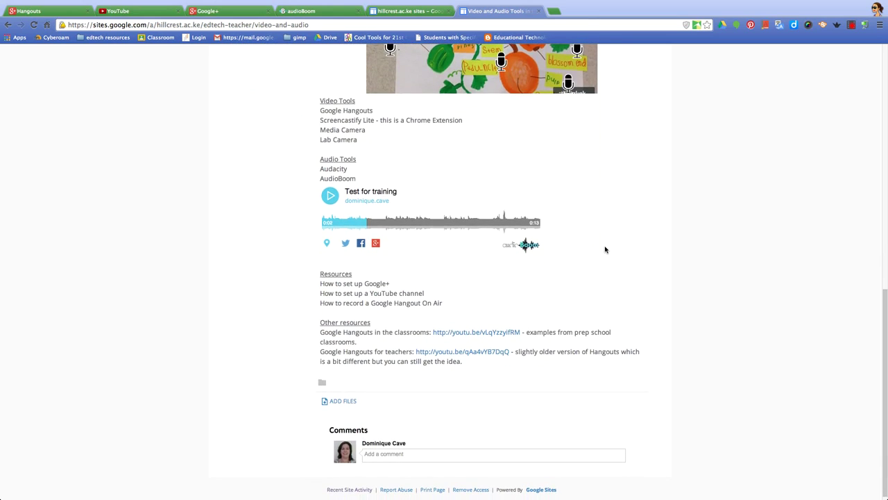